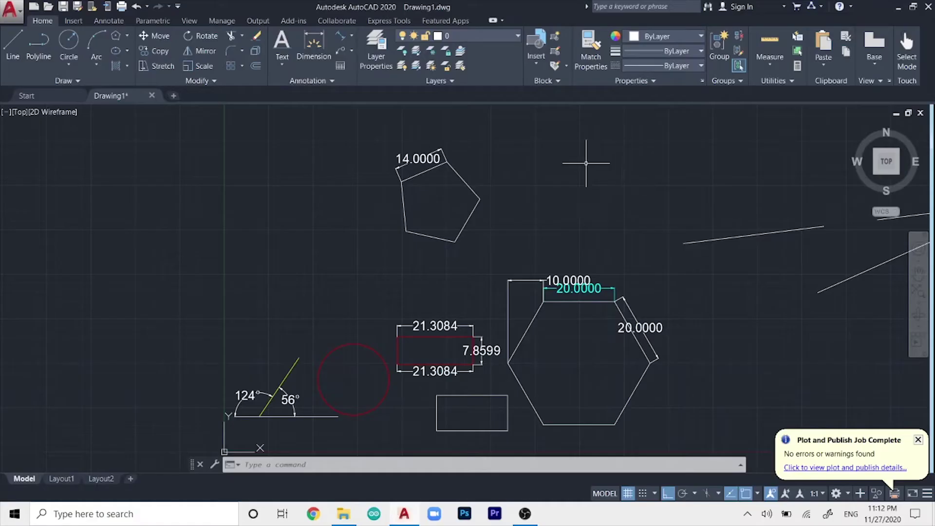
pyautogui.moveTo(589, 166); pyautogui.dragTo(580, 234, button='middle')
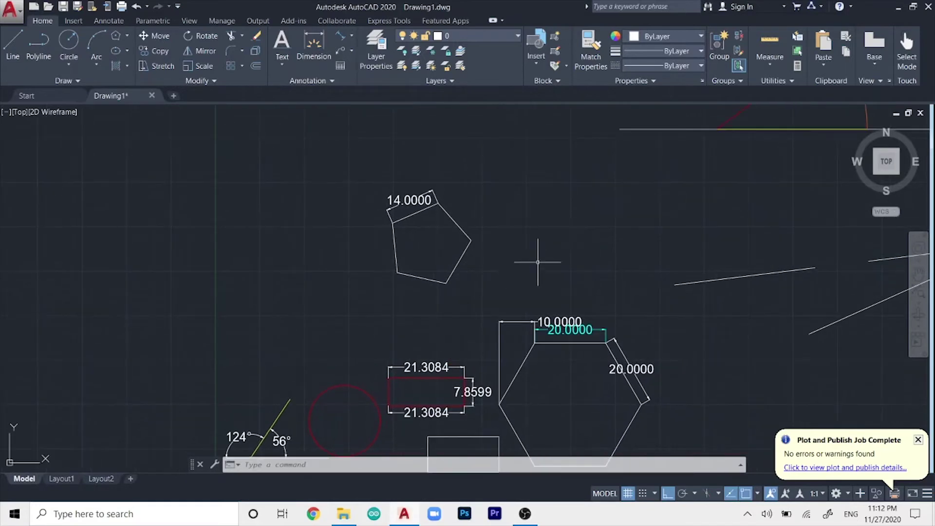
pyautogui.scroll(2, 520, 233)
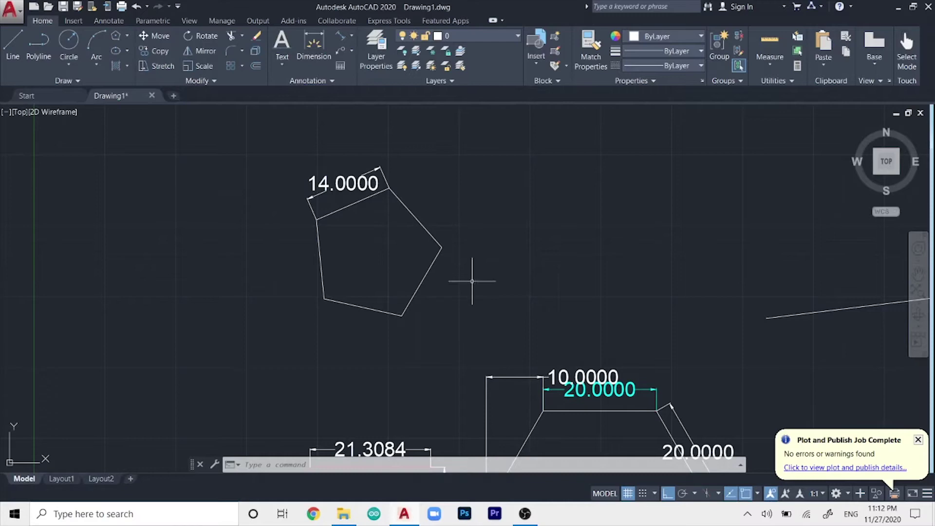
pyautogui.scroll(-2, 389, 290)
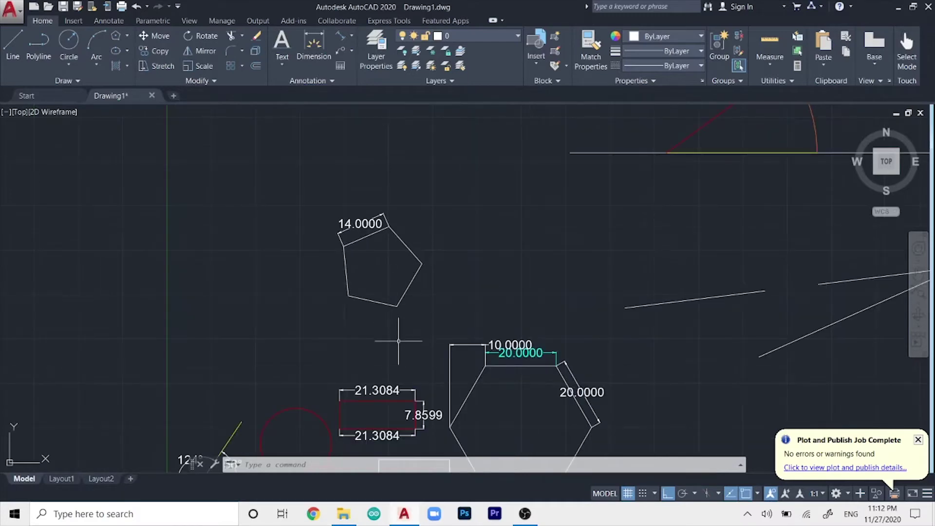
pyautogui.moveTo(399, 340)
pyautogui.mouseDown(button='middle')
pyautogui.moveTo(626, 240)
pyautogui.moveTo(528, 334)
pyautogui.mouseUp(button='middle')
pyautogui.scroll(4, 549, 299)
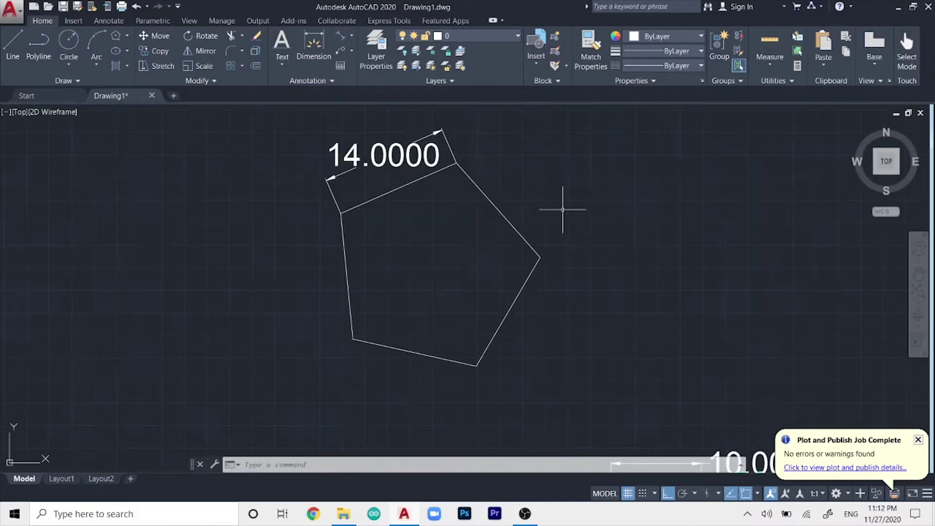
pyautogui.moveTo(555, 280)
pyautogui.mouseDown(button='middle')
pyautogui.moveTo(563, 244)
pyautogui.moveTo(594, 209)
pyautogui.mouseUp(button='middle')
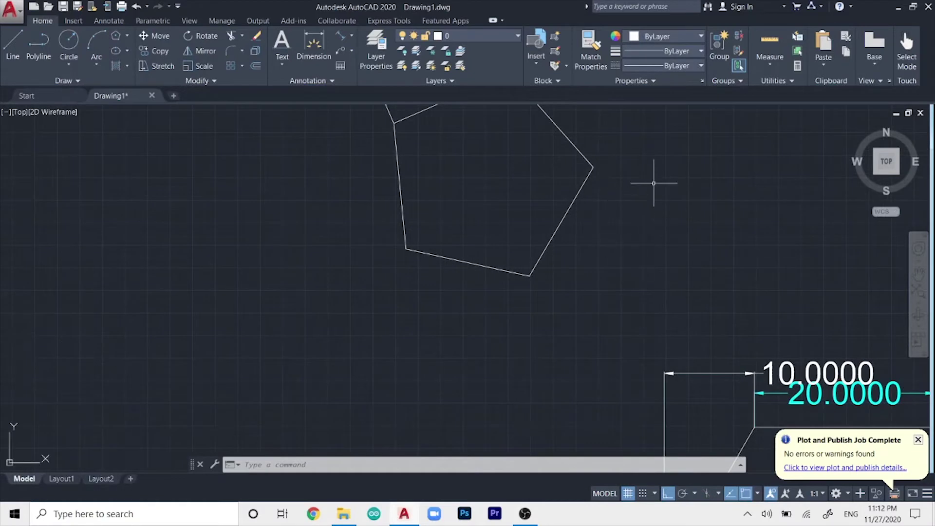
pyautogui.moveTo(653, 183); pyautogui.dragTo(592, 225, button='middle')
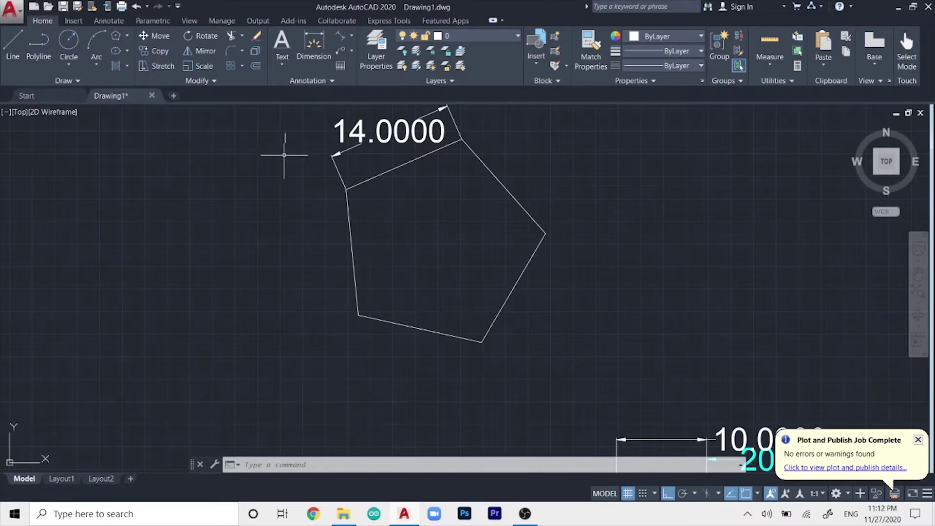
# Start a single-line text just right of the pentagon's right vertex, with Ortho off and a height of about 6.55
pyautogui.click(282, 62)
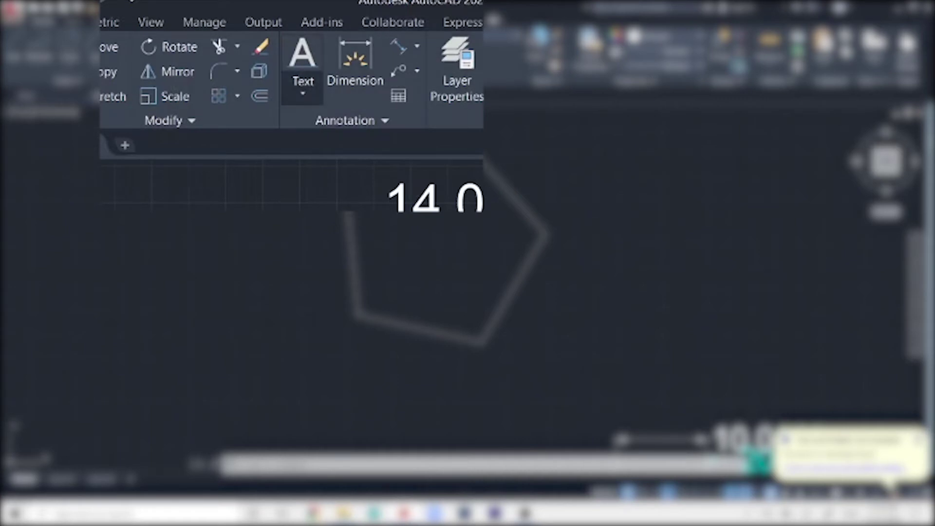
pyautogui.click(302, 87)
pyautogui.click(267, 167)
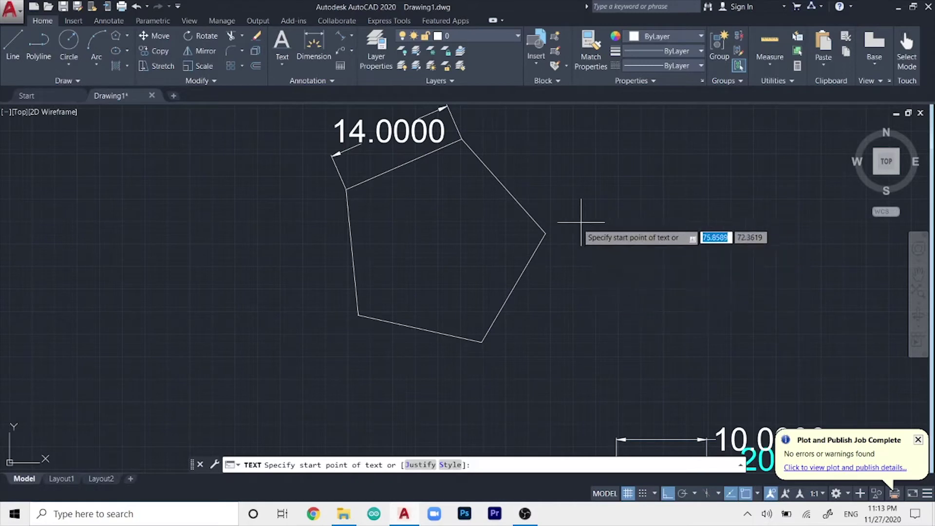
pyautogui.press('F8')
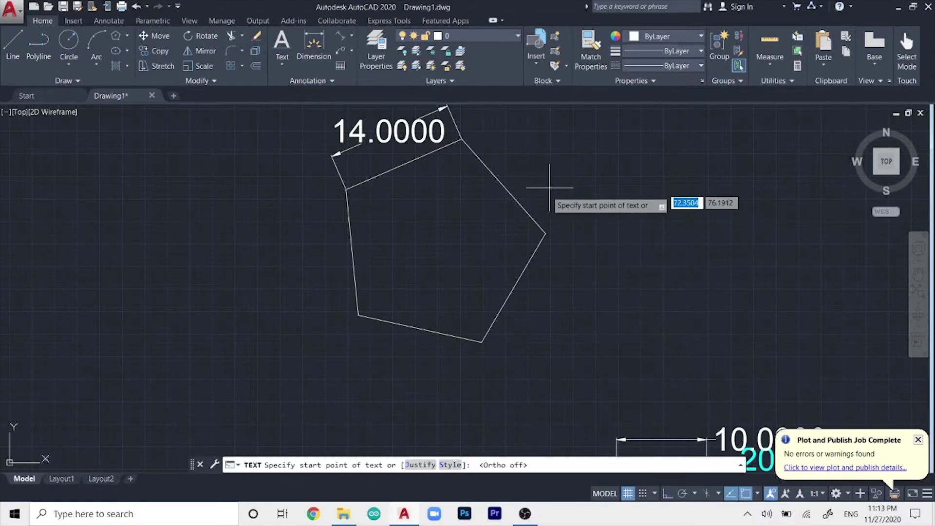
pyautogui.moveTo(622, 217)
pyautogui.mouseDown(button='middle')
pyautogui.moveTo(559, 256)
pyautogui.moveTo(517, 267)
pyautogui.mouseUp(button='middle')
pyautogui.scroll(2, 518, 267)
pyautogui.scroll(2, 485, 281)
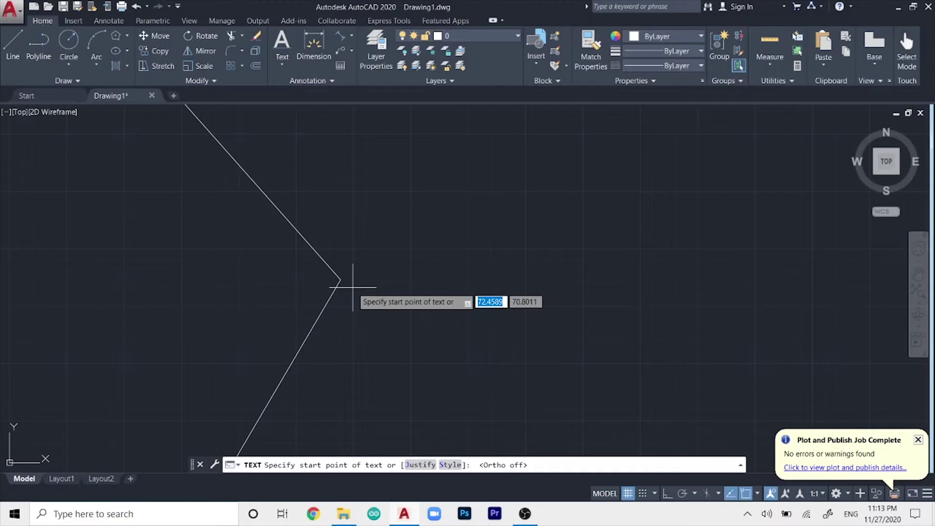
pyautogui.click(350, 292)
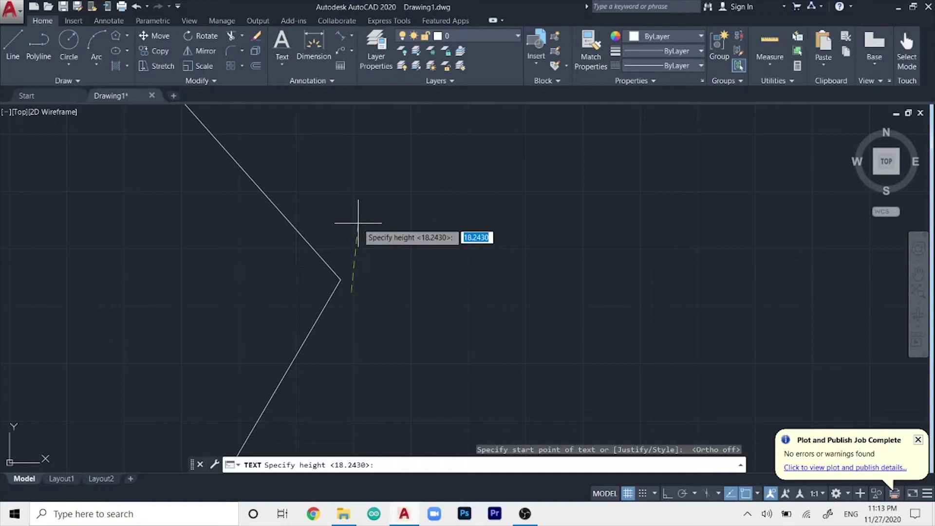
pyautogui.click(354, 141)
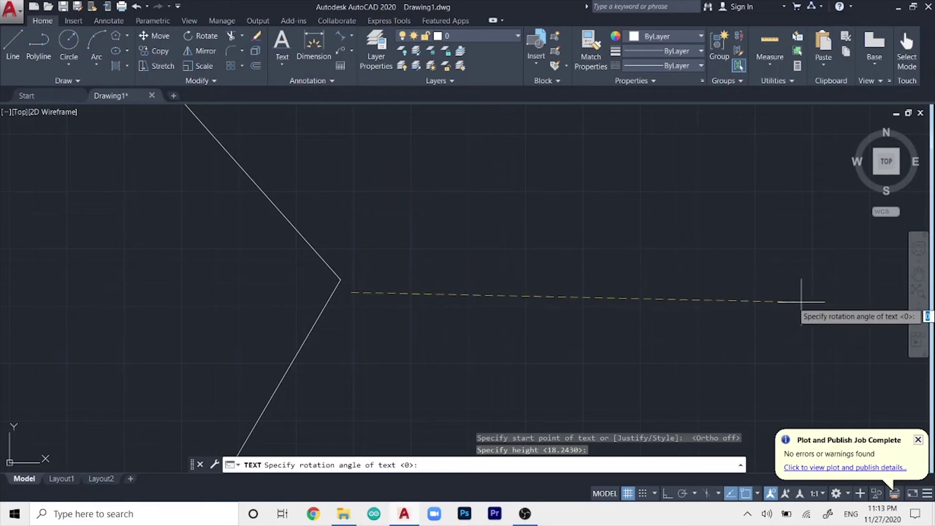
# Set the text's rotation by pointing almost horizontally to the right and enter "hfftdb"
pyautogui.scroll(-2, 812, 307)
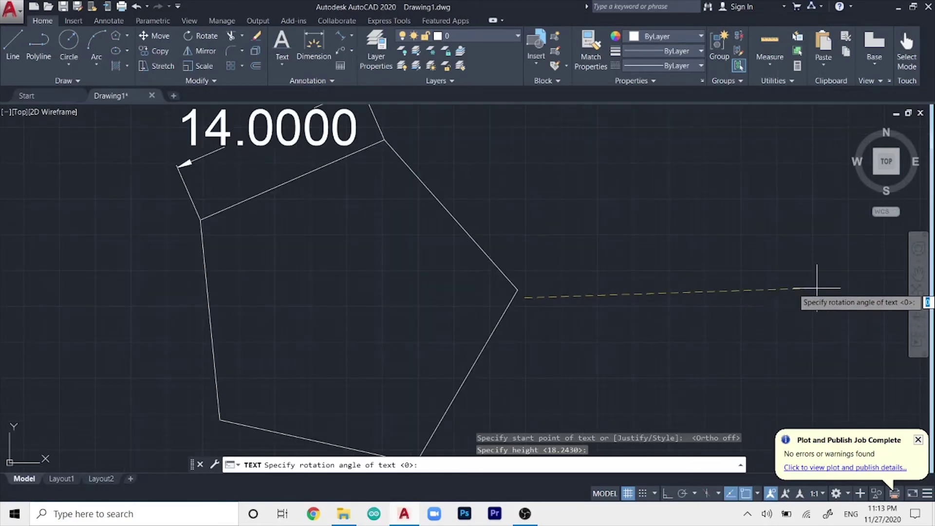
pyautogui.moveTo(814, 294); pyautogui.dragTo(634, 263, button='middle')
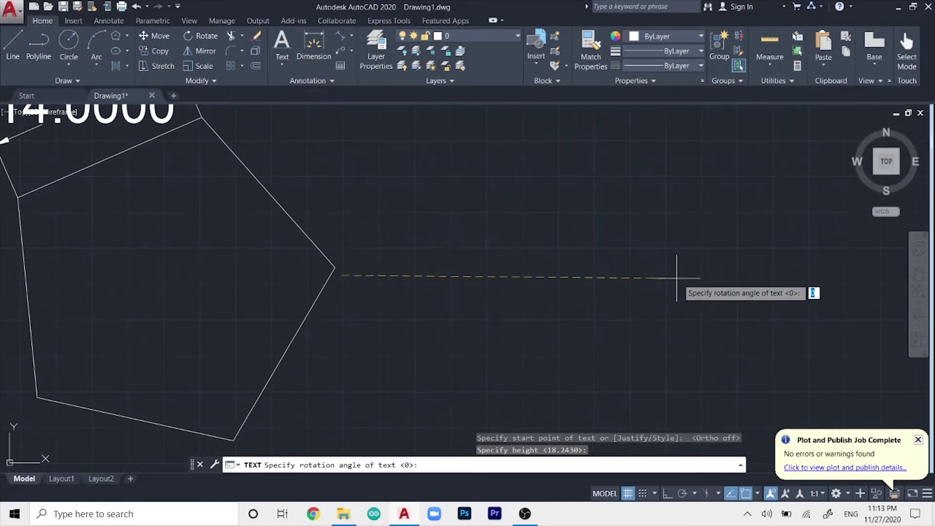
pyautogui.click(881, 271)
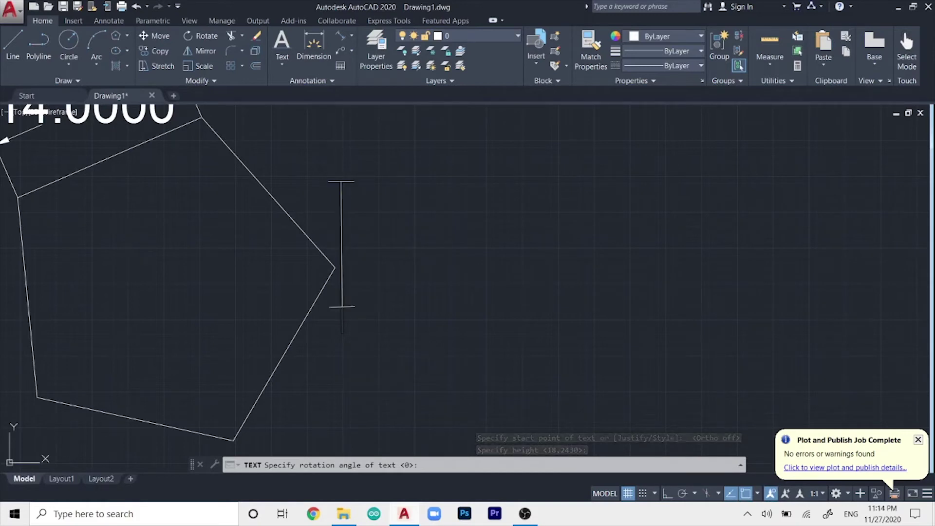
pyautogui.write('hfft')
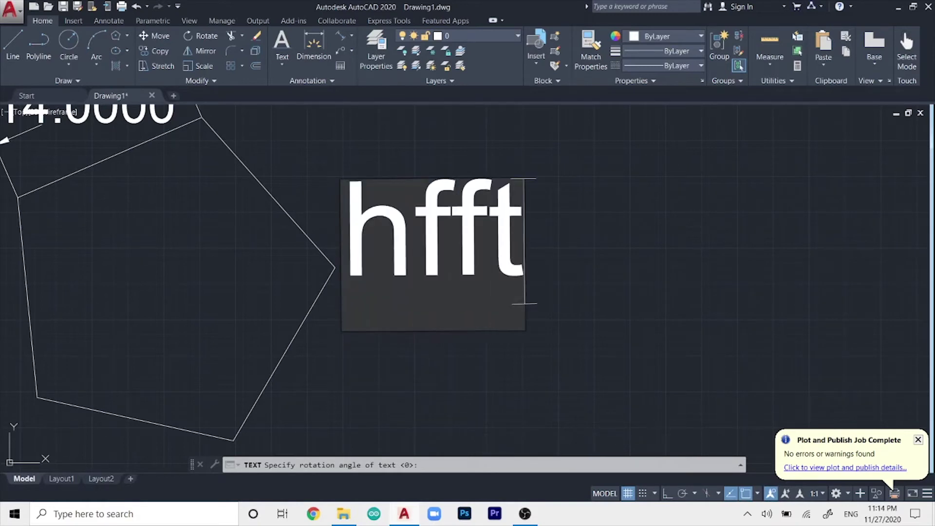
pyautogui.write('db')
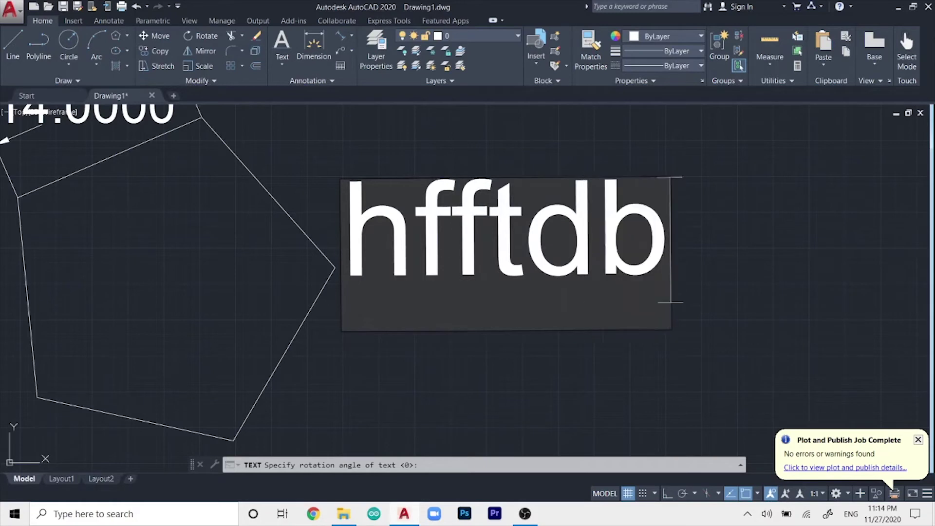
# Place a second single-line text "ugk" just above the hexagon's upper-right corner and end the text command
pyautogui.scroll(-2, 718, 322)
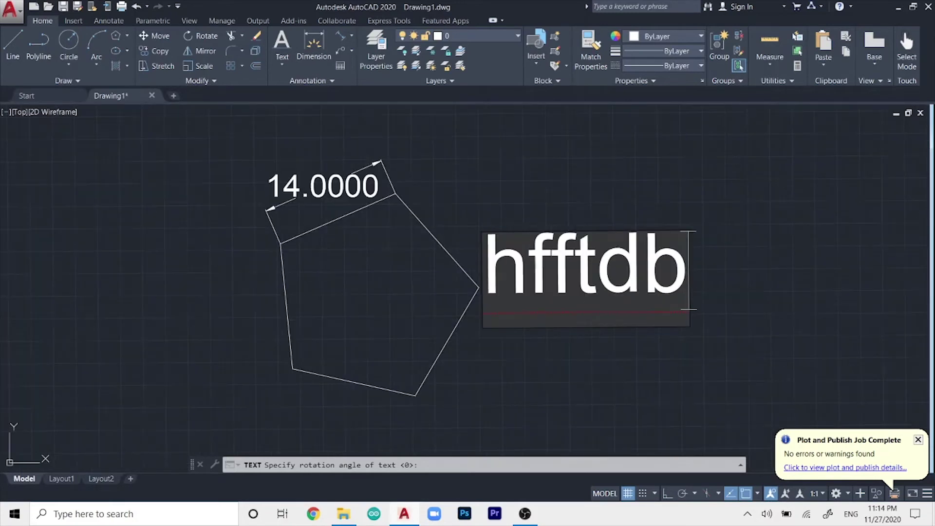
pyautogui.moveTo(543, 340); pyautogui.dragTo(542, 336, button='middle')
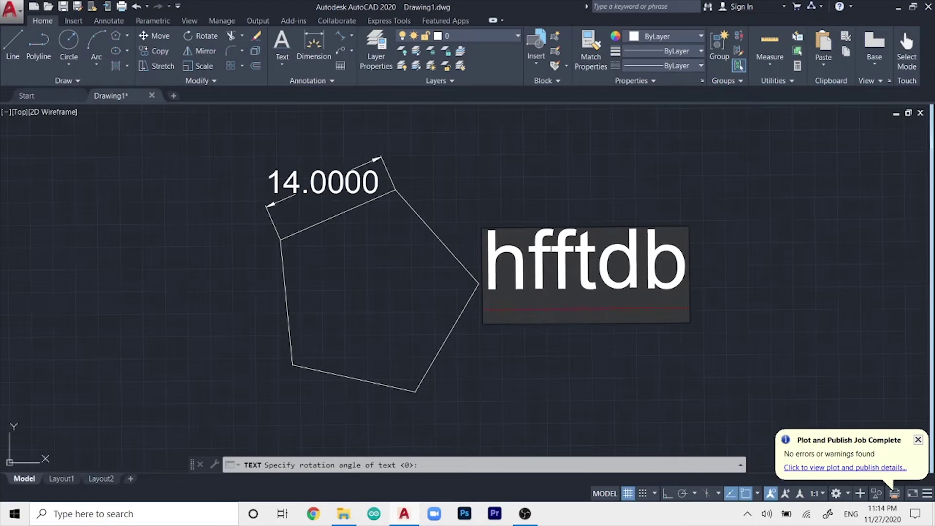
pyautogui.scroll(-3, 619, 375)
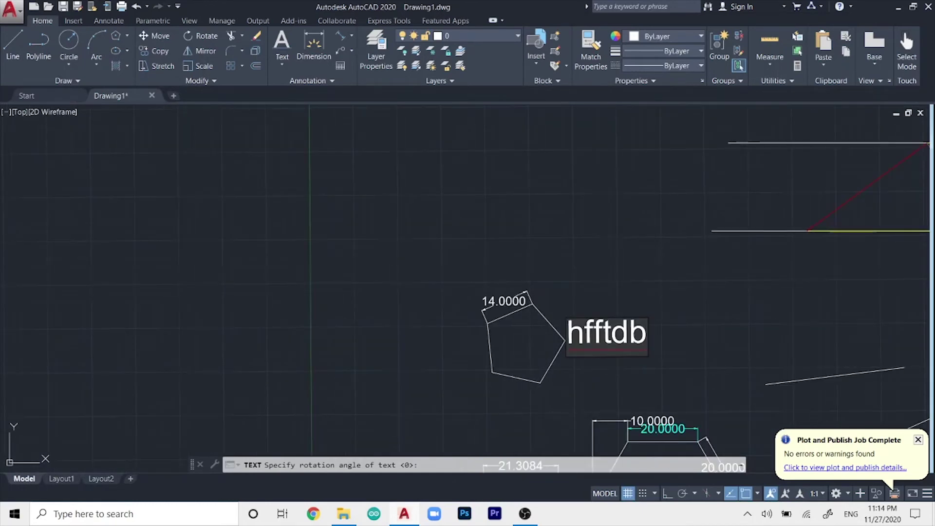
pyautogui.scroll(4, 673, 450)
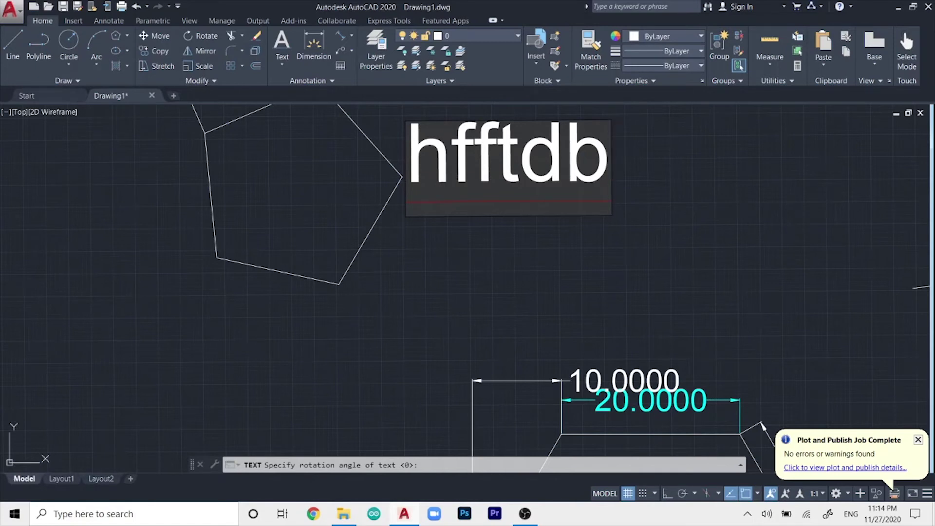
pyautogui.scroll(-2, 761, 426)
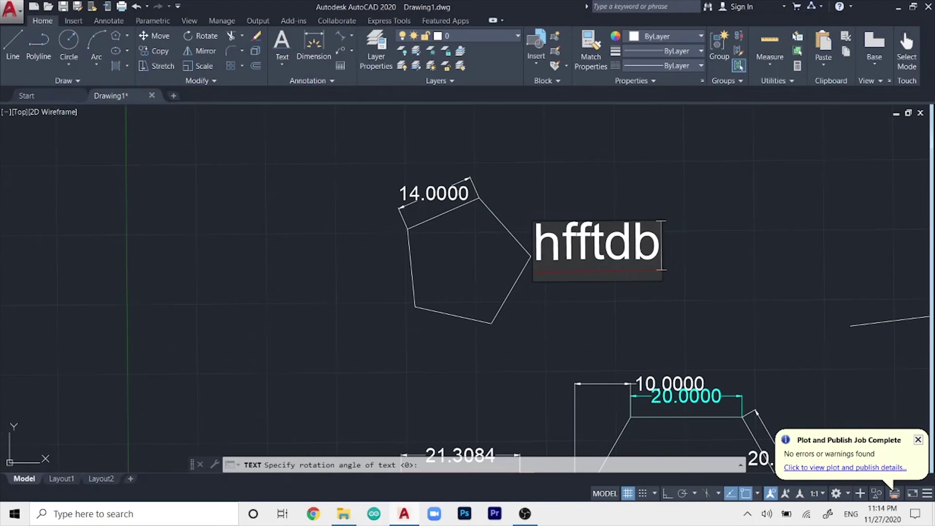
pyautogui.press('Return')
pyautogui.press('Return')
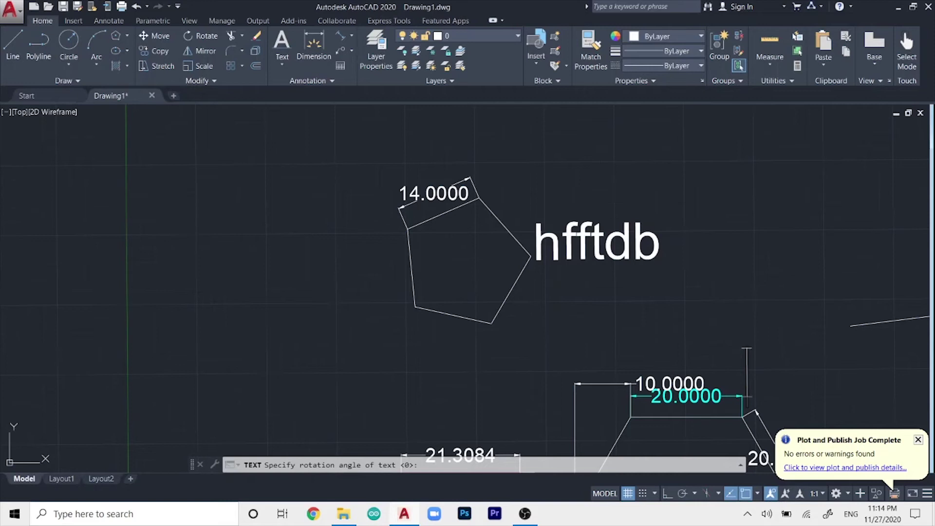
pyautogui.write('ugk')
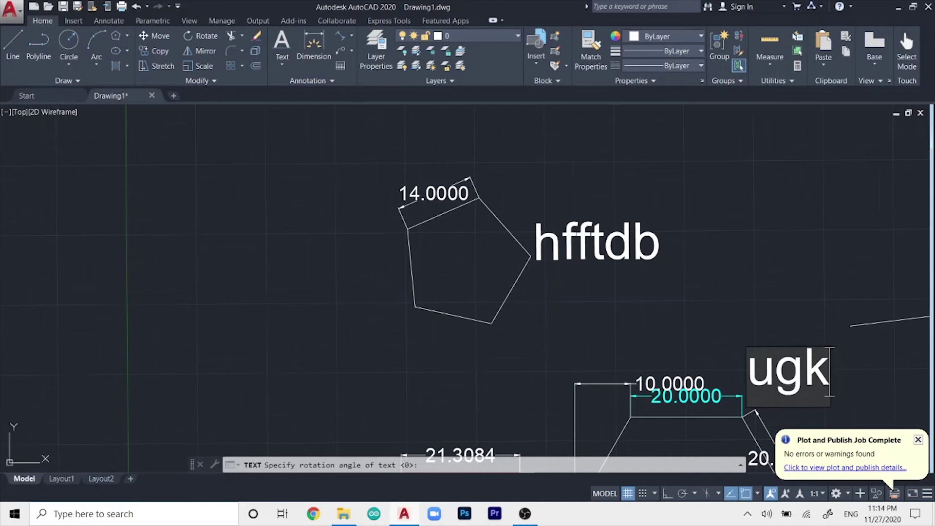
pyautogui.click(738, 186)
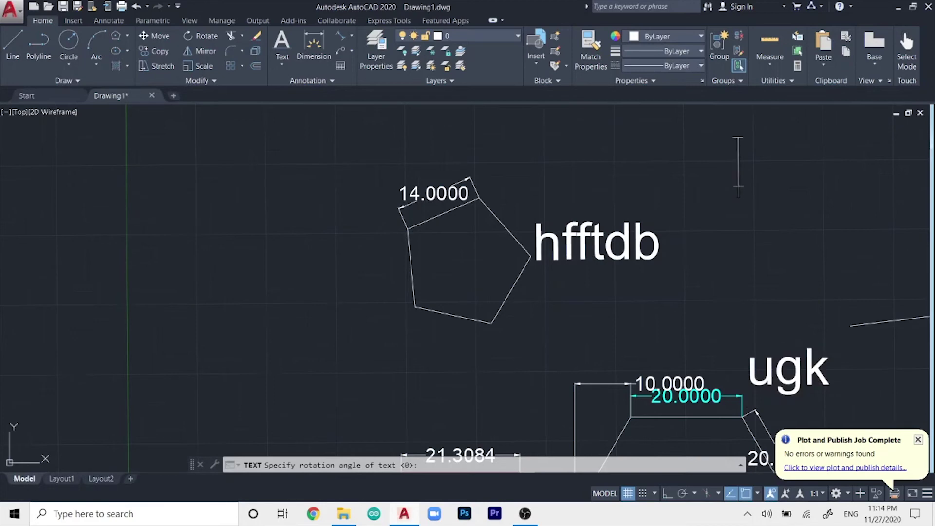
pyautogui.moveTo(782, 246)
pyautogui.mouseDown(button='middle')
pyautogui.moveTo(532, 112)
pyautogui.moveTo(605, 181)
pyautogui.mouseUp(button='middle')
pyautogui.scroll(-2, 561, 189)
pyautogui.scroll(2, 611, 175)
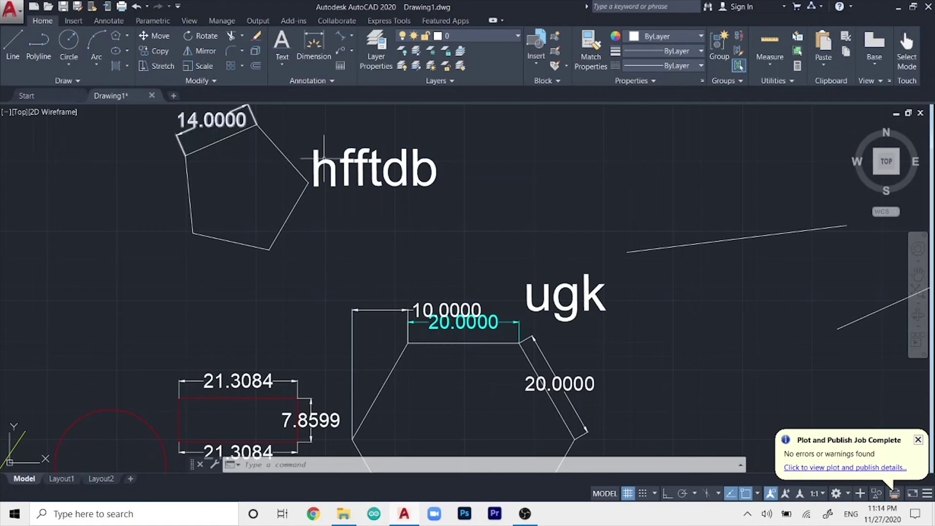
# Add the single-line text "gdrstctvf" between the pentagon label and the sloping lines, height 6.5522, rotated diagonally upward to the right
pyautogui.scroll(-2, 417, 200)
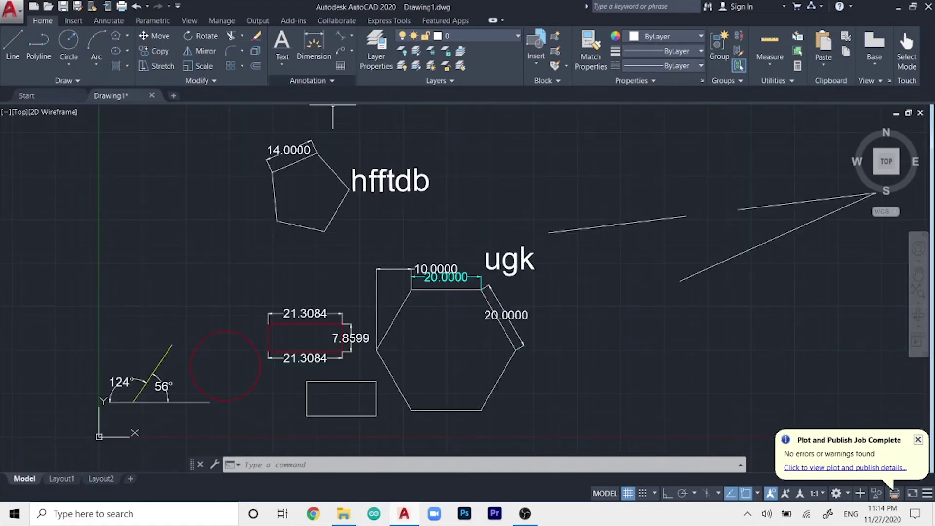
pyautogui.click(282, 62)
pyautogui.click(250, 109)
pyautogui.scroll(2, 555, 214)
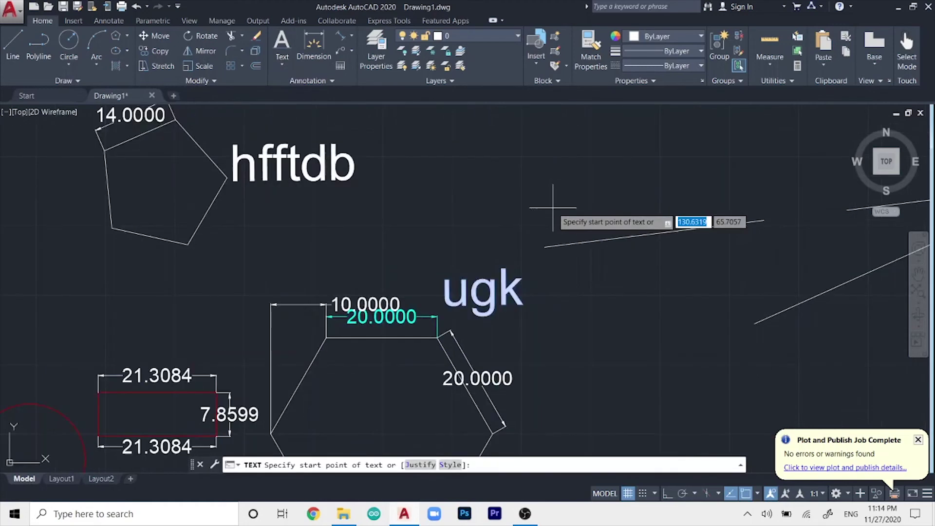
pyautogui.moveTo(559, 192); pyautogui.dragTo(501, 263, button='middle')
pyautogui.click(411, 275)
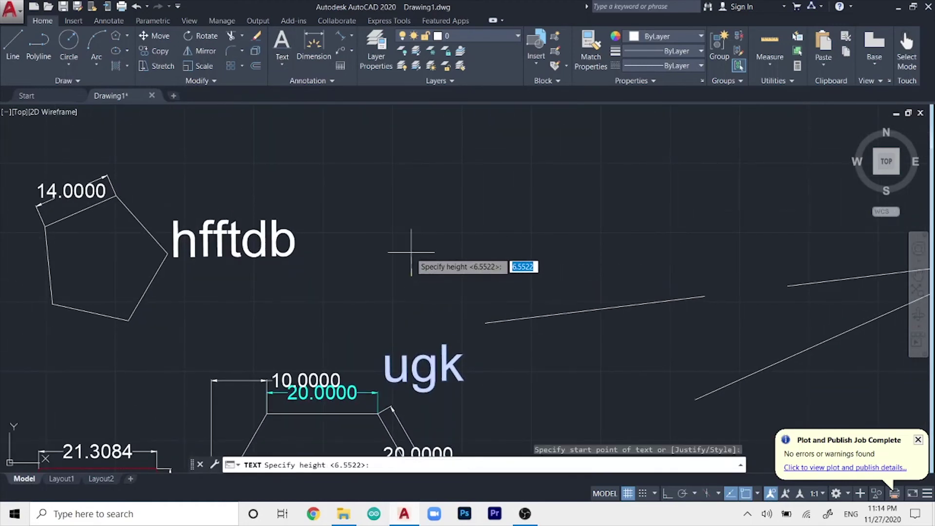
pyautogui.press('Return')
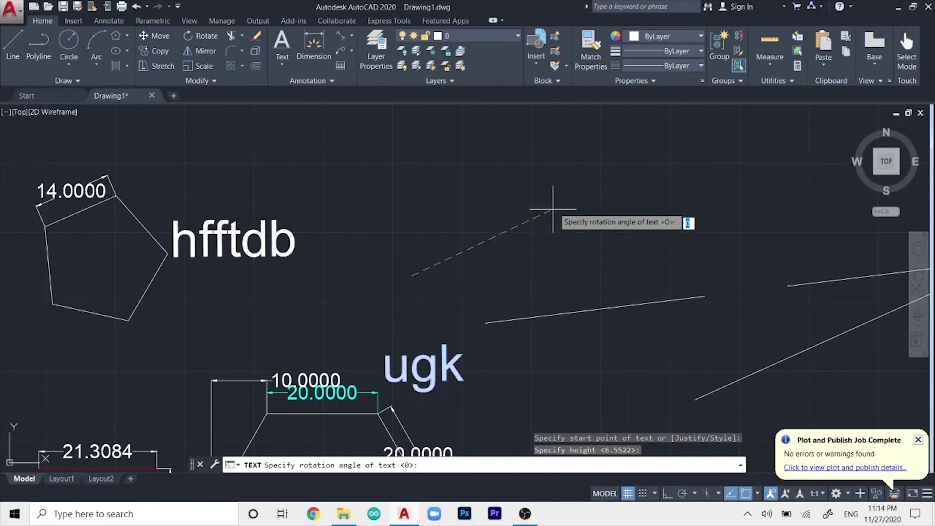
pyautogui.click(592, 142)
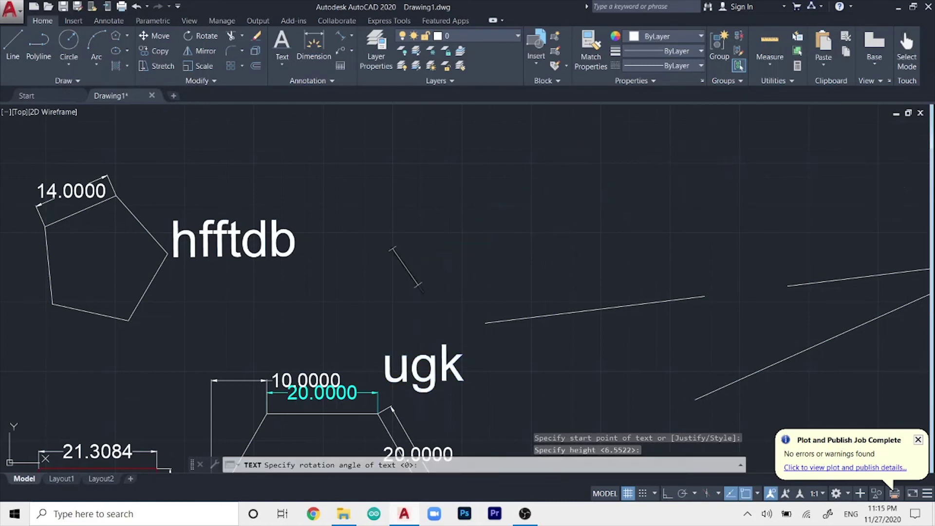
pyautogui.write('gdrstctvf')
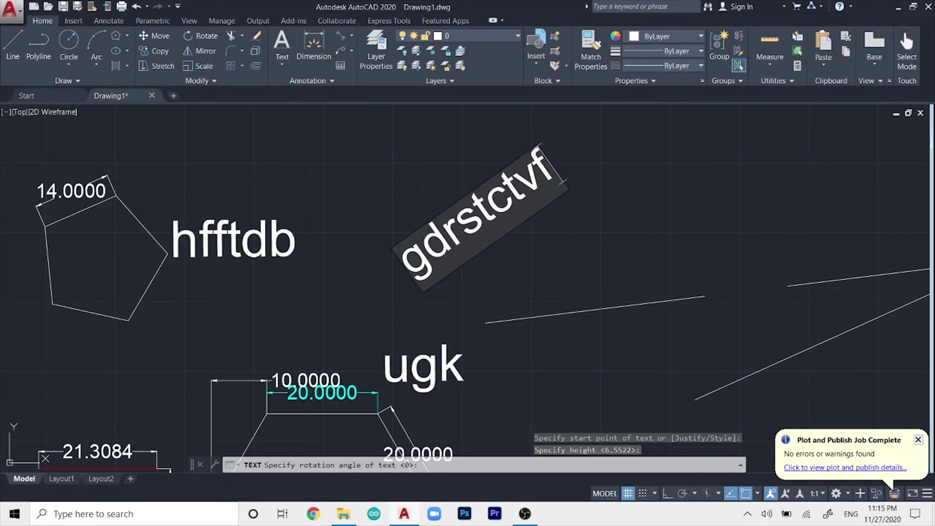
pyautogui.press('Return')
pyautogui.press('Return')
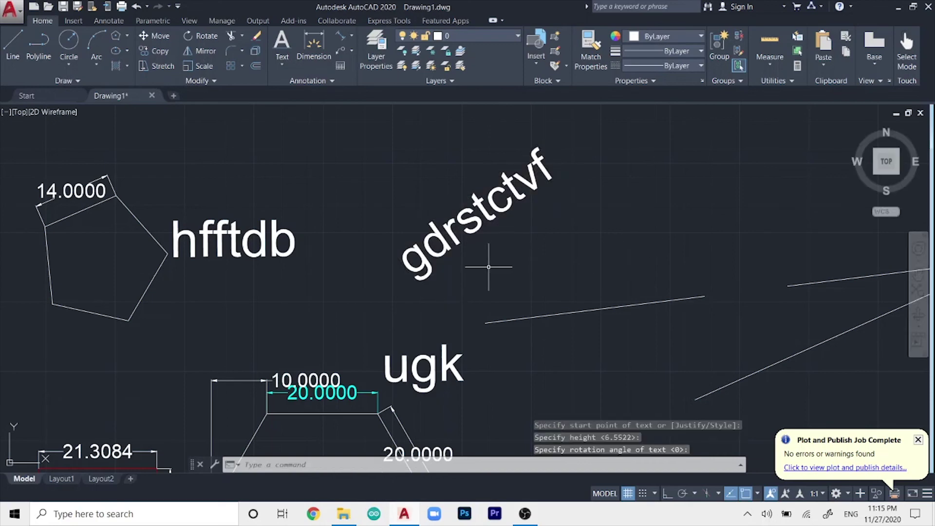
pyautogui.click(360, 312)
pyautogui.click(600, 135)
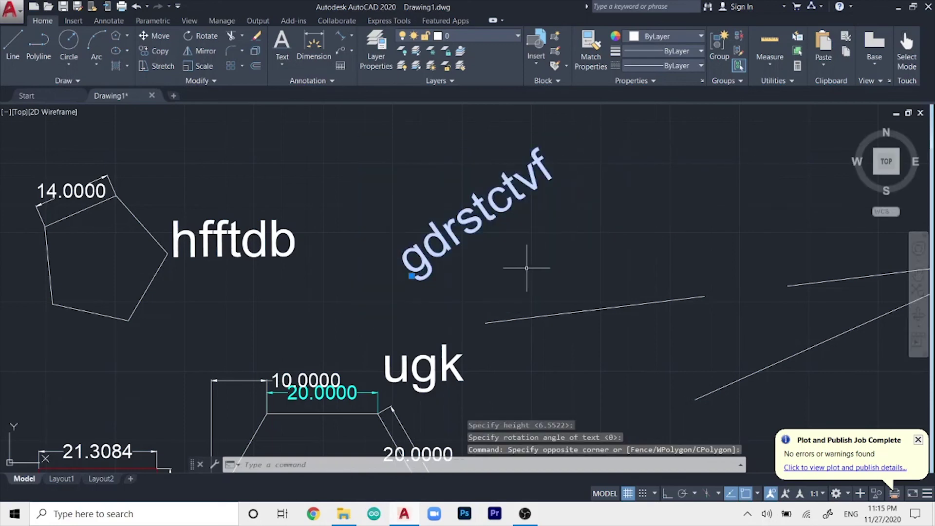
pyautogui.moveTo(526, 268)
pyautogui.mouseDown(button='middle')
pyautogui.moveTo(559, 247)
pyautogui.moveTo(642, 137)
pyautogui.mouseUp(button='middle')
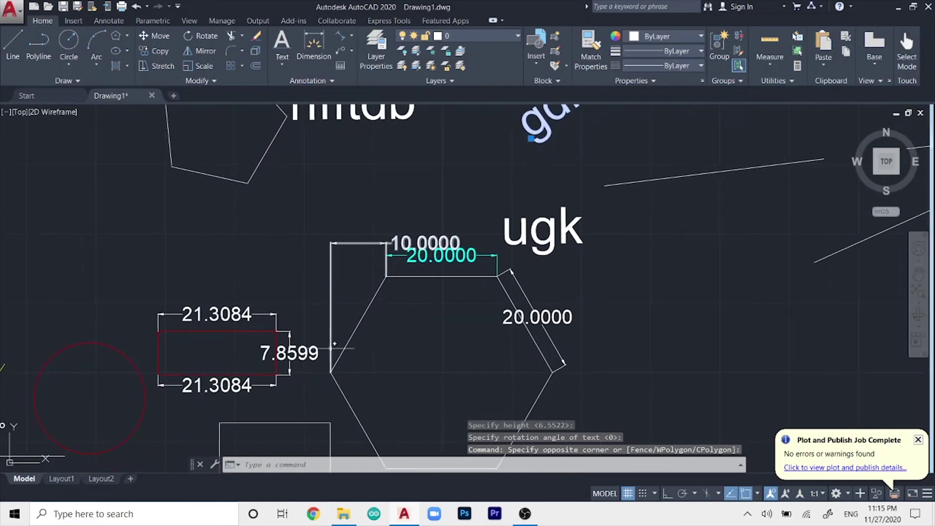
pyautogui.scroll(-2, 558, 251)
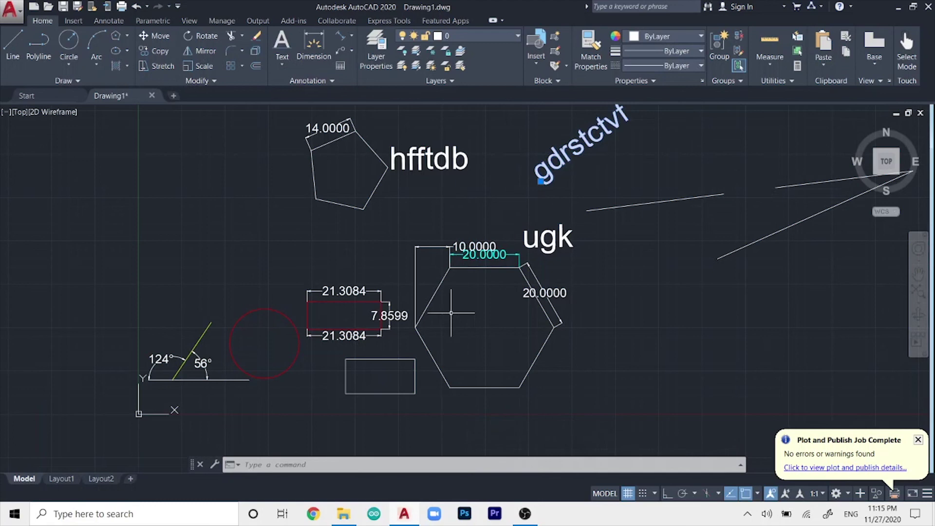
pyautogui.click(468, 267)
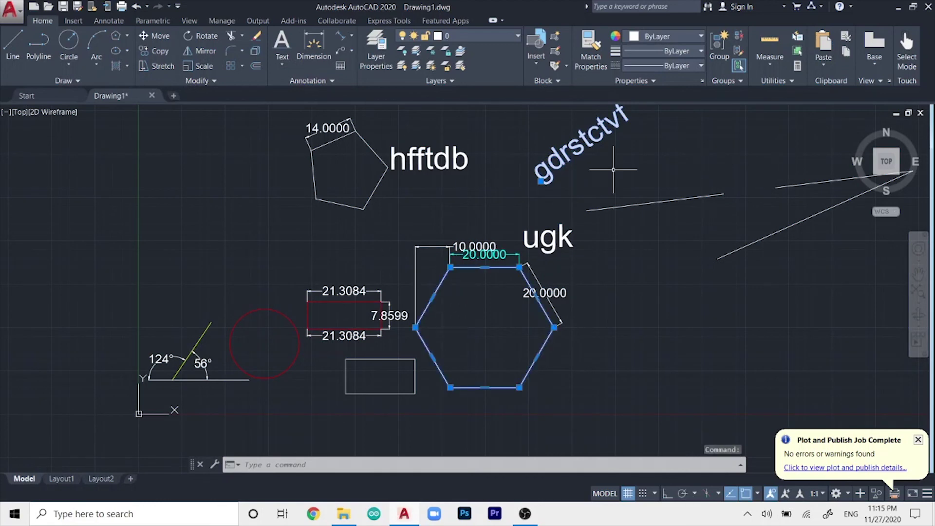
pyautogui.moveTo(613, 169); pyautogui.dragTo(587, 206, button='middle')
pyautogui.press('Escape')
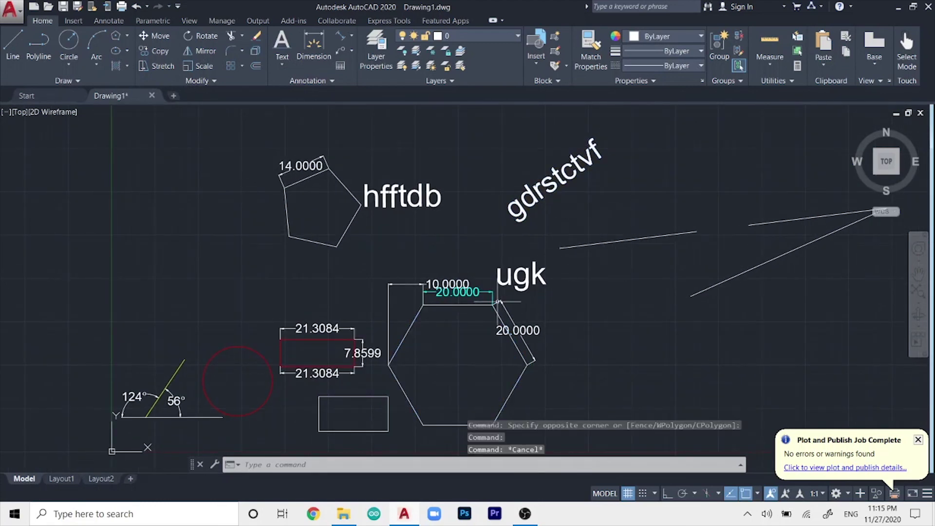